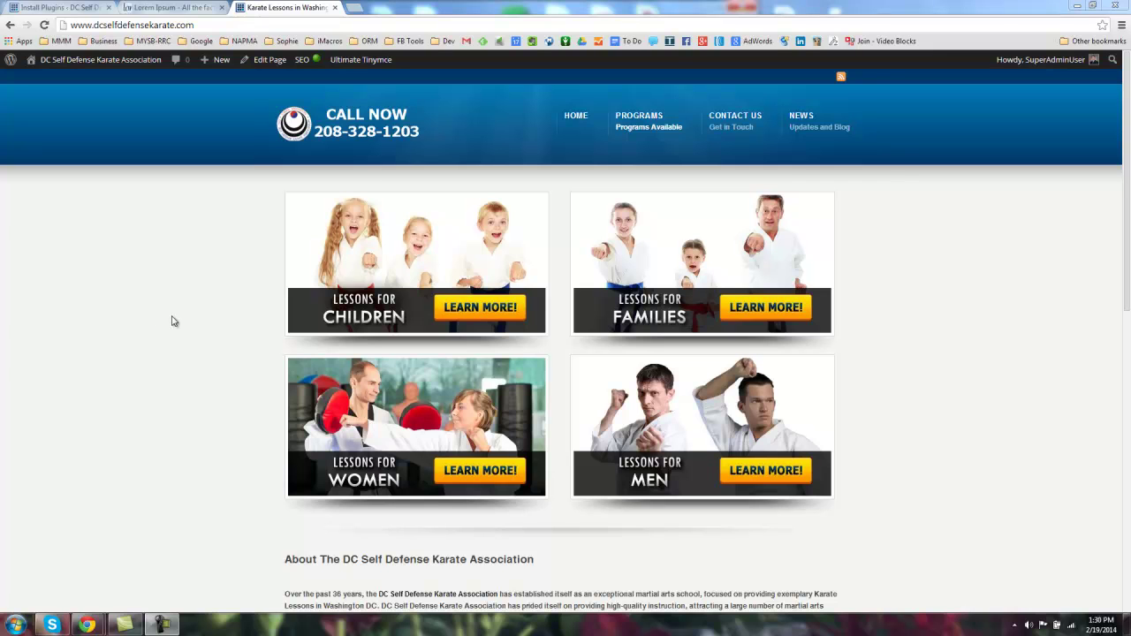
- Look over the karate association's home page from its header down to its footer
{"action": "scroll", "coordinate": [176, 323], "scroll_direction": "down", "scroll_amount": 10}
{"action": "scroll", "coordinate": [176, 323], "scroll_direction": "up", "scroll_amount": 10}
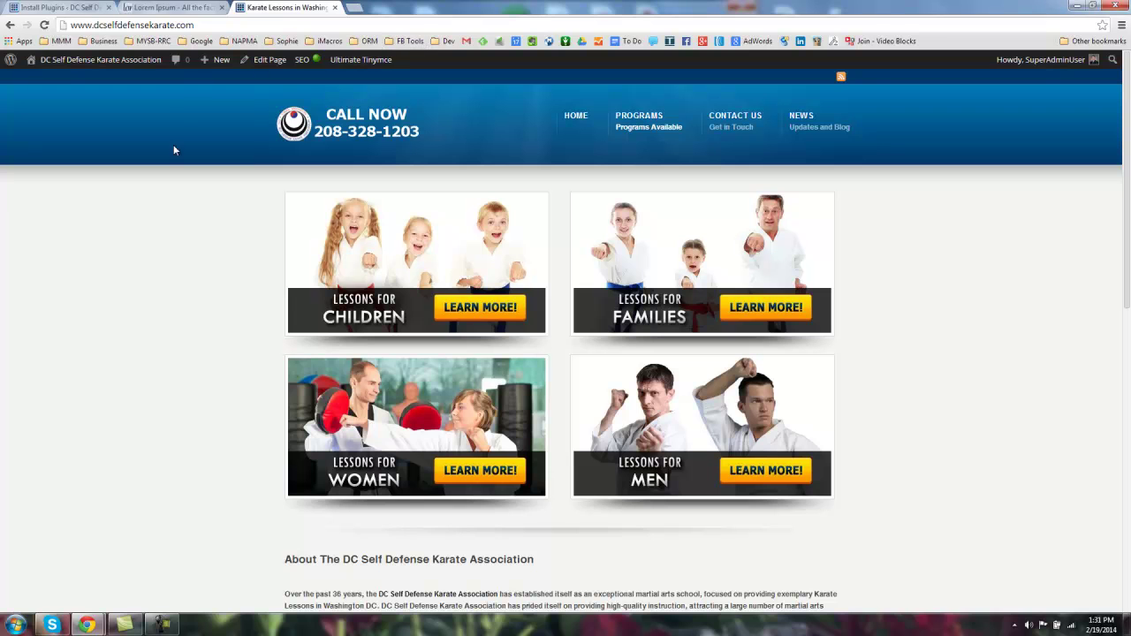
{"action": "scroll", "coordinate": [306, 333], "scroll_direction": "down", "scroll_amount": 10}
{"action": "scroll", "coordinate": [284, 336], "scroll_direction": "up", "scroll_amount": 10}
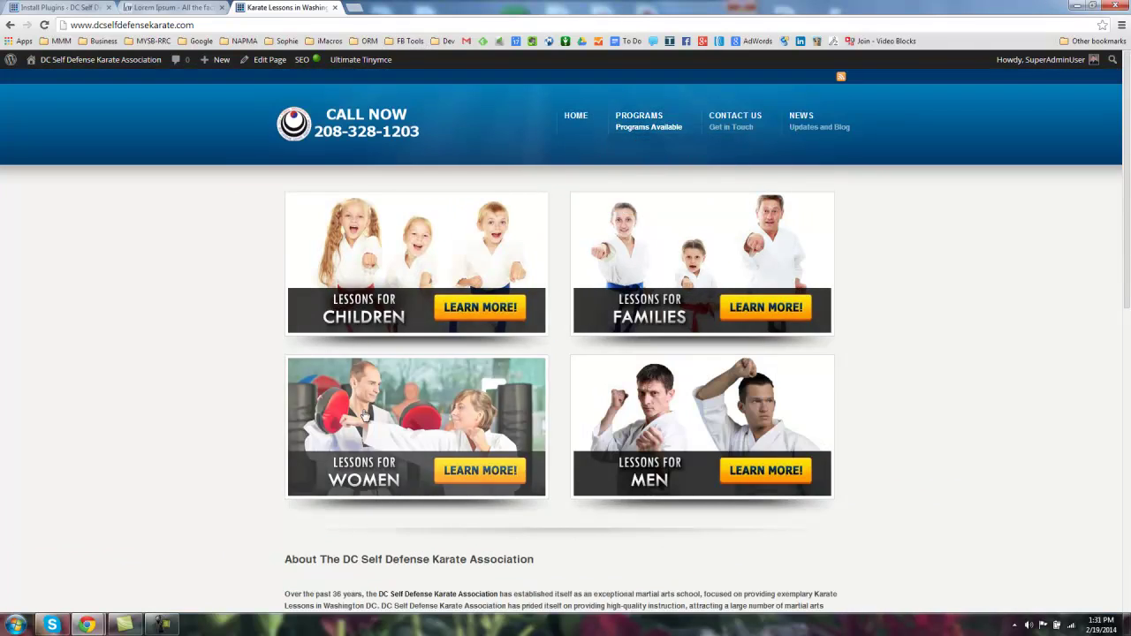
{"action": "scroll", "coordinate": [189, 288], "scroll_direction": "down", "scroll_amount": 10}
{"action": "scroll", "coordinate": [189, 288], "scroll_direction": "up", "scroll_amount": 10}
{"action": "left_click", "coordinate": [220, 24]}
{"action": "key", "text": "ctrl+c"}
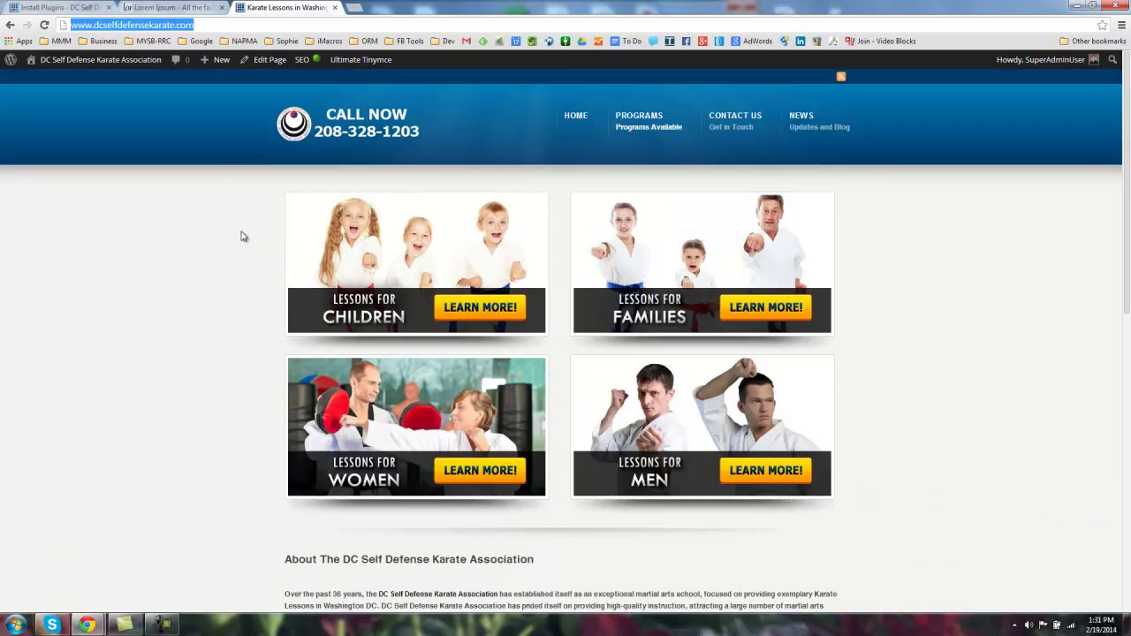
{"action": "left_click", "coordinate": [404, 579]}
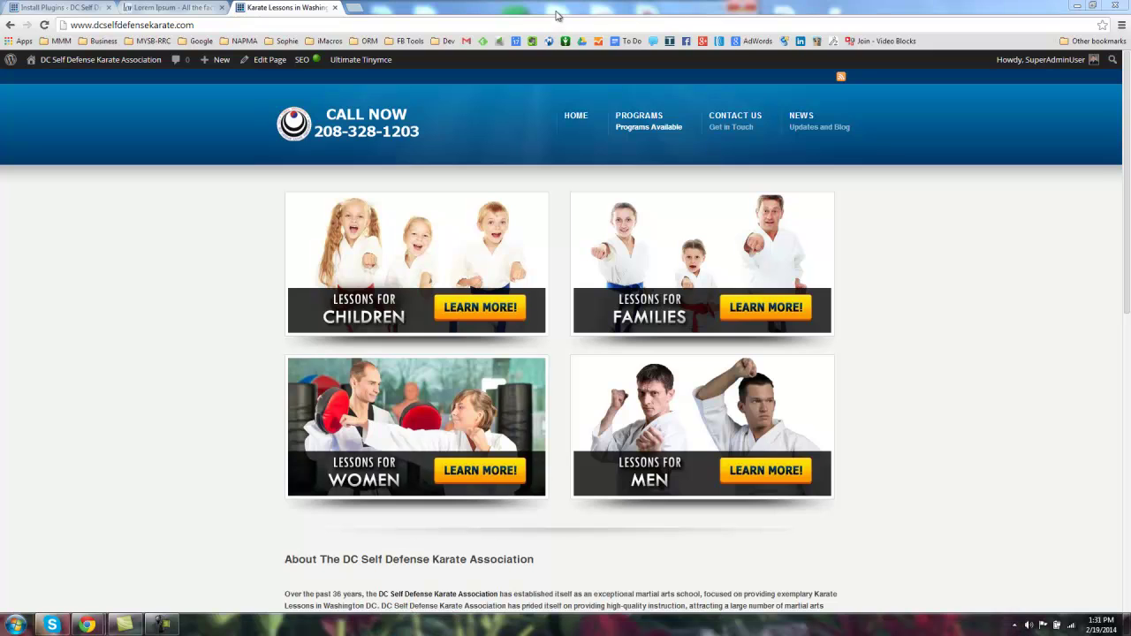
{"action": "key", "text": "ctrl+v"}
{"action": "key", "text": "Return"}
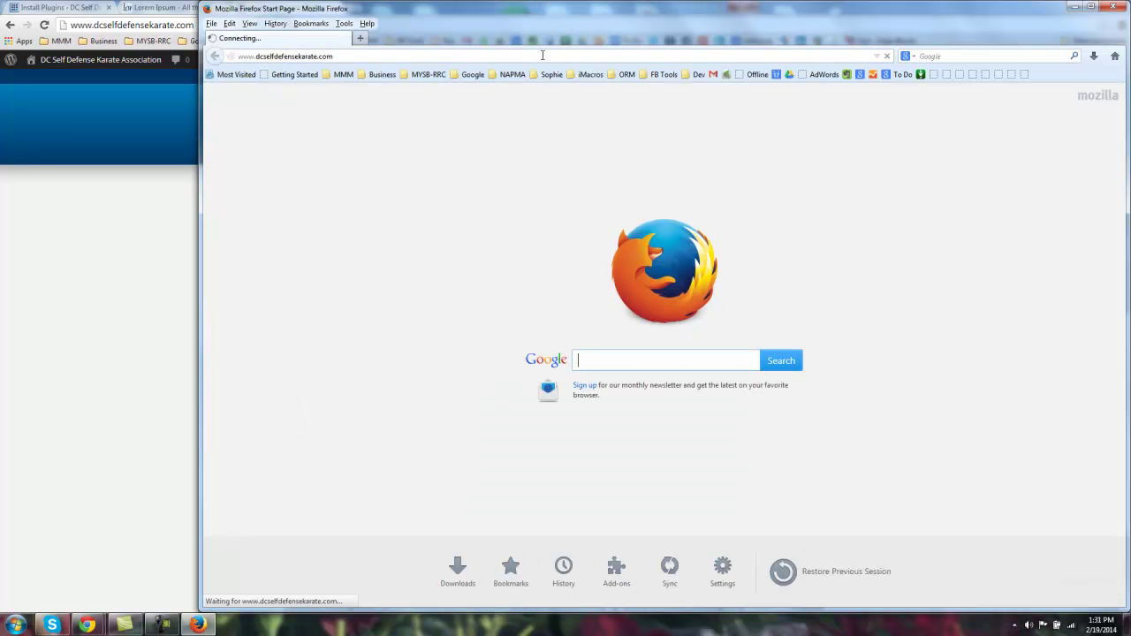
{"action": "left_click", "coordinate": [1092, 8]}
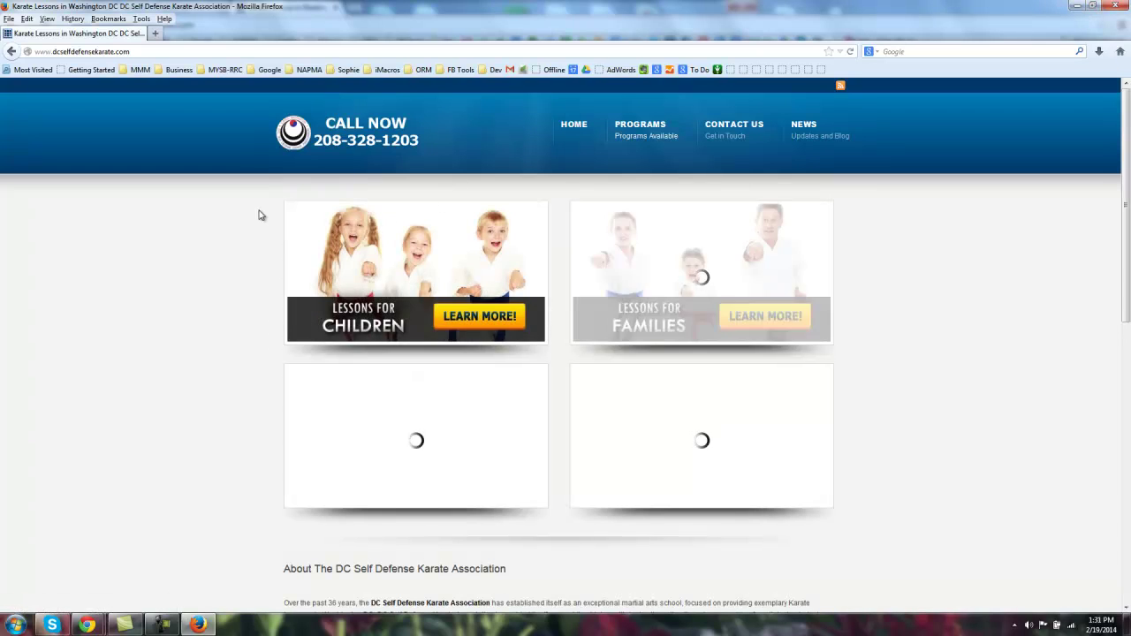
- Look through the home page as visitors see it, and switch back to Chrome
{"action": "scroll", "coordinate": [371, 321], "scroll_direction": "down", "scroll_amount": 5}
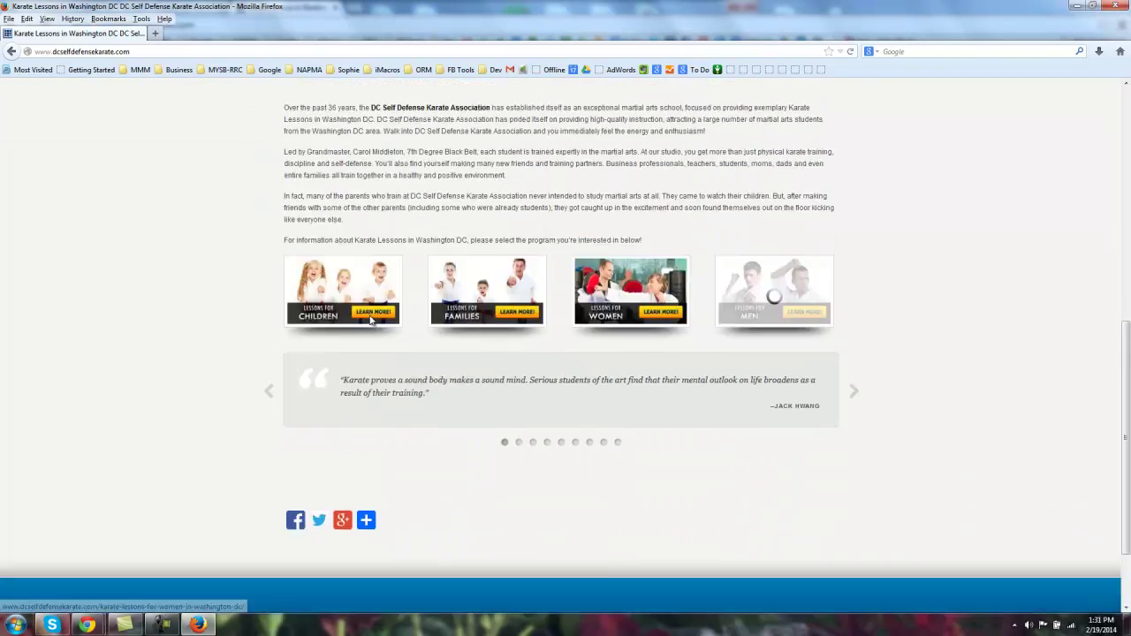
{"action": "scroll", "coordinate": [371, 320], "scroll_direction": "up", "scroll_amount": 5}
{"action": "left_click", "coordinate": [1077, 7]}
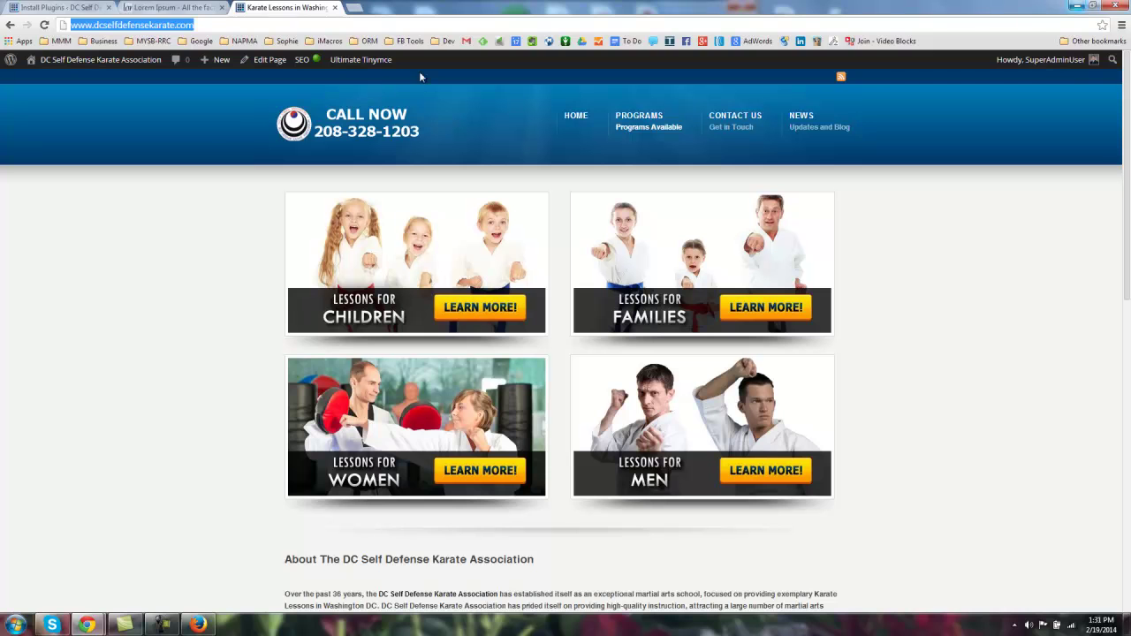
{"action": "left_click", "coordinate": [307, 26]}
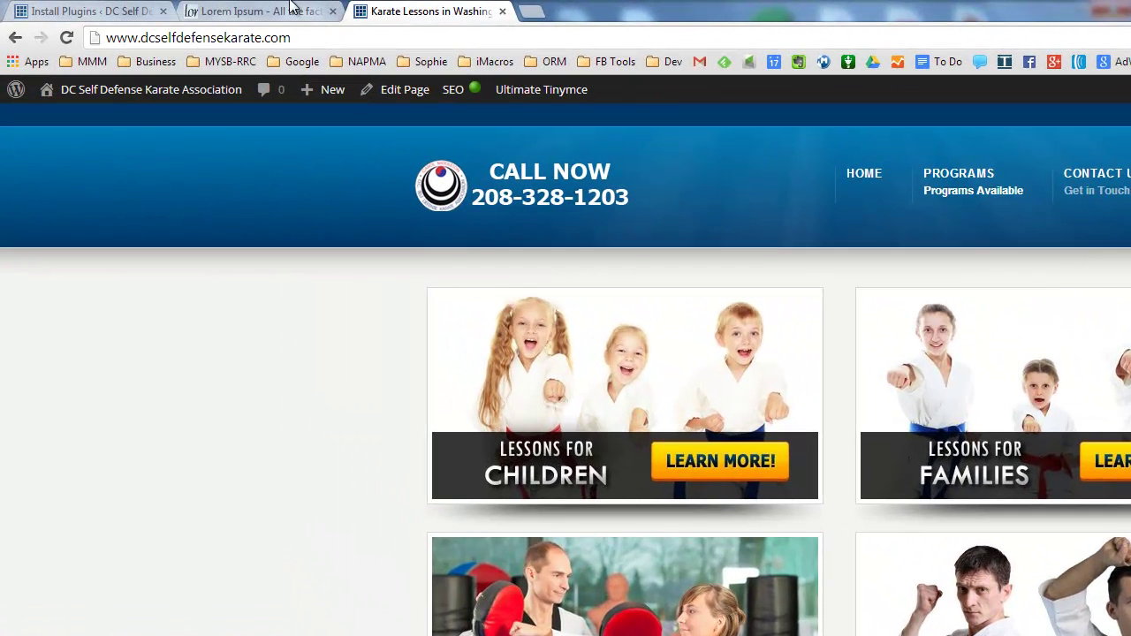
{"action": "left_click_drag", "start_coordinate": [185, 37], "coordinate": [301, 37]}
{"action": "left_click", "coordinate": [301, 36]}
{"action": "type", "text": "/"}
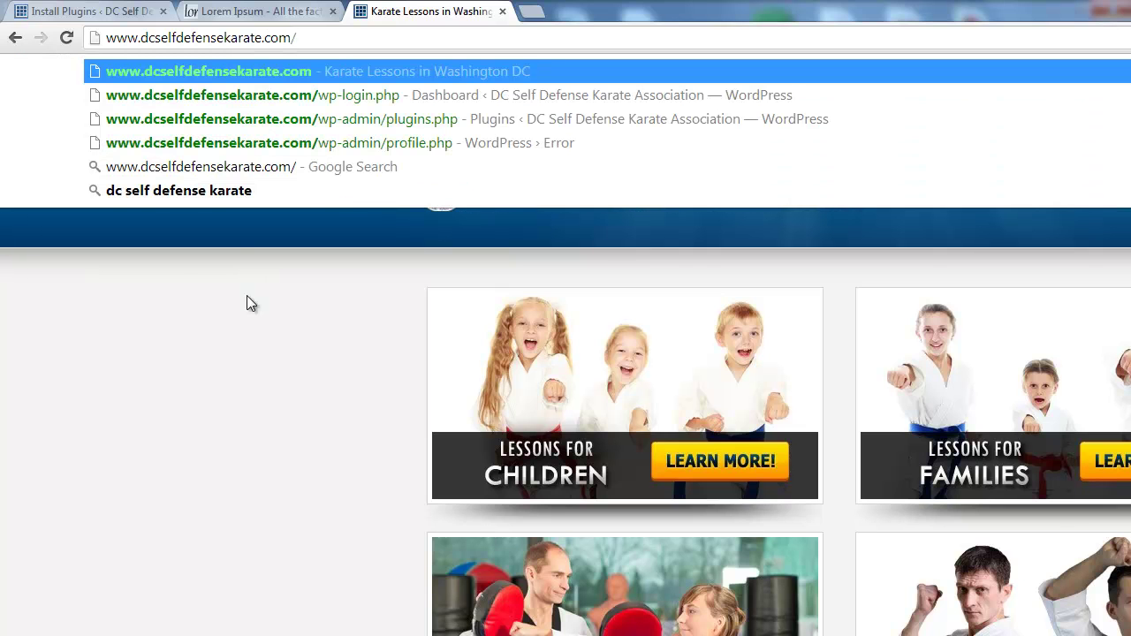
{"action": "type", "text": "wp-"}
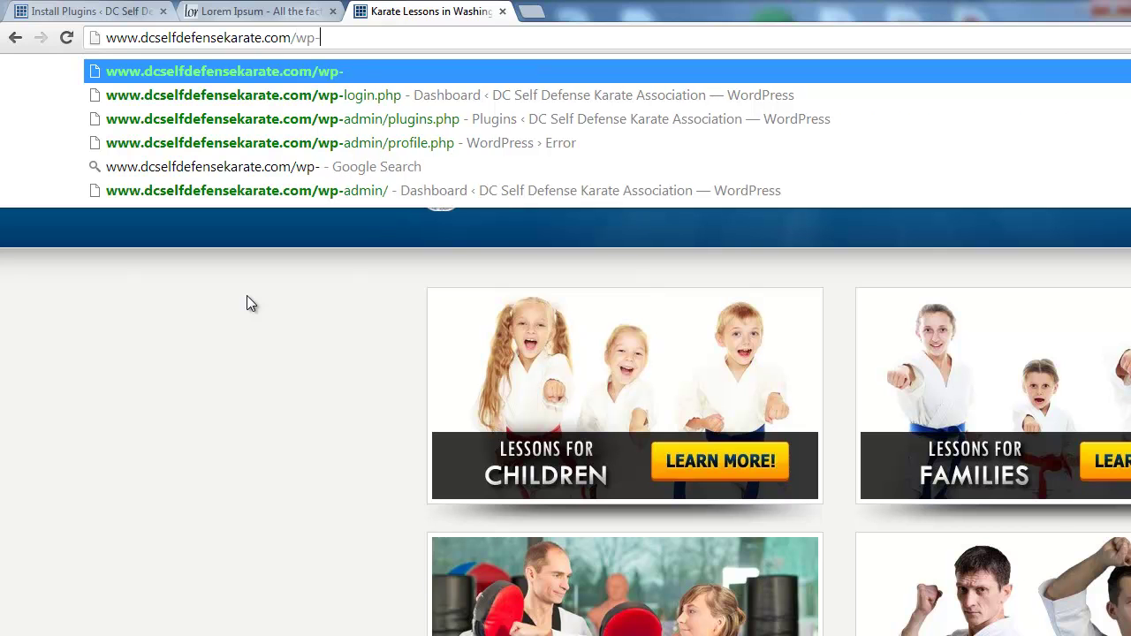
{"action": "type", "text": "login."}
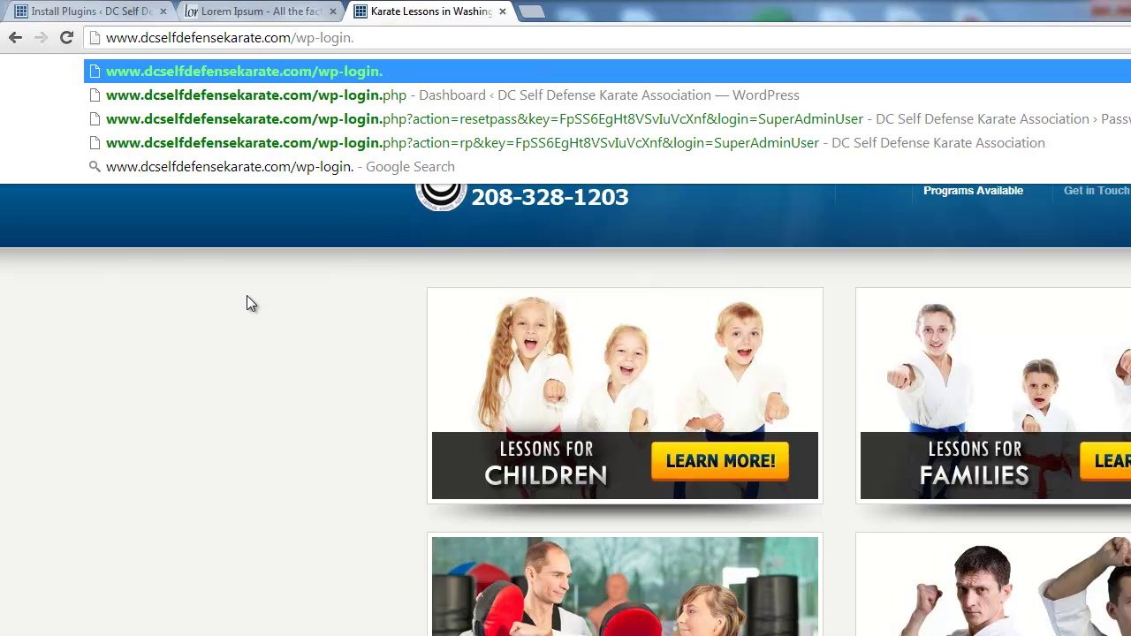
{"action": "type", "text": "php"}
{"action": "key", "text": "Return"}
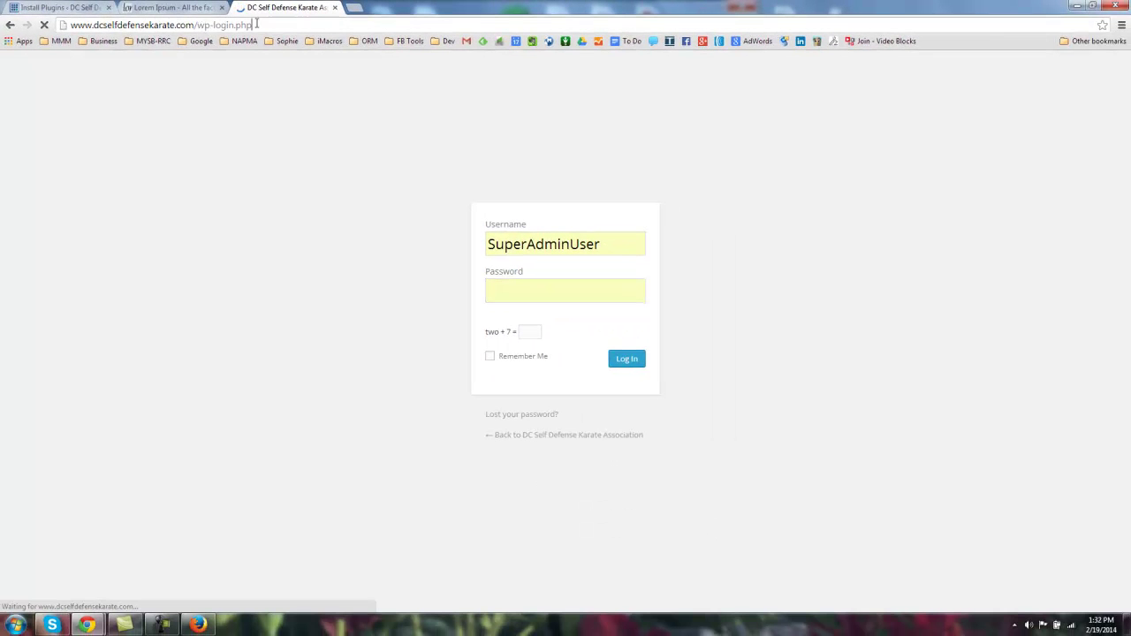
{"action": "left_click", "coordinate": [256, 24]}
{"action": "left_click_drag", "start_coordinate": [194, 26], "coordinate": [252, 26]}
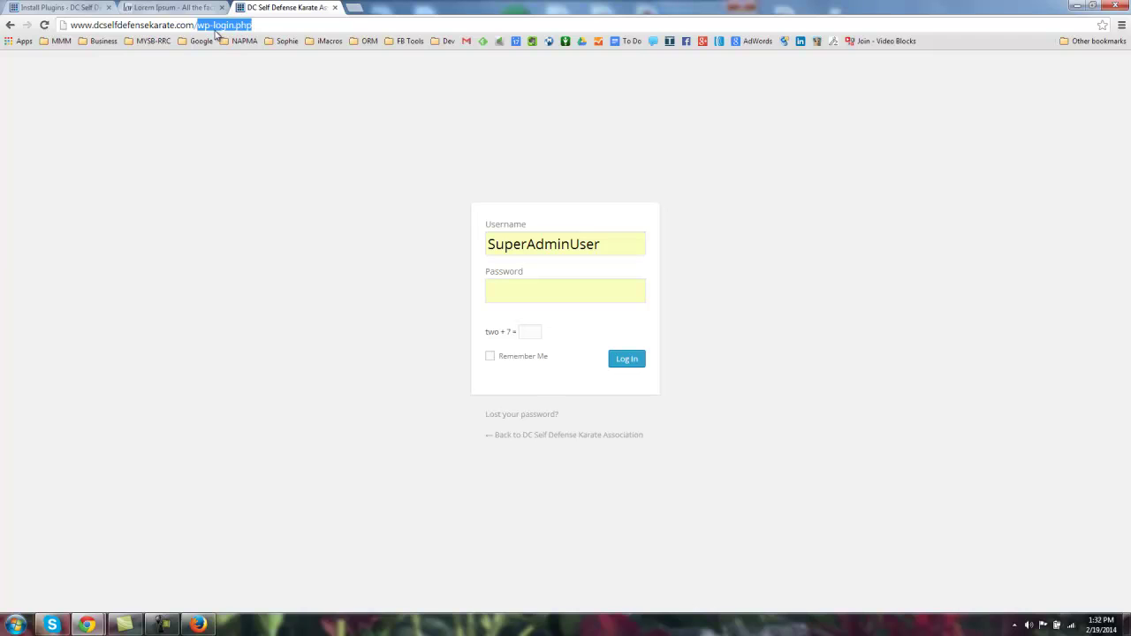
{"action": "left_click", "coordinate": [212, 28]}
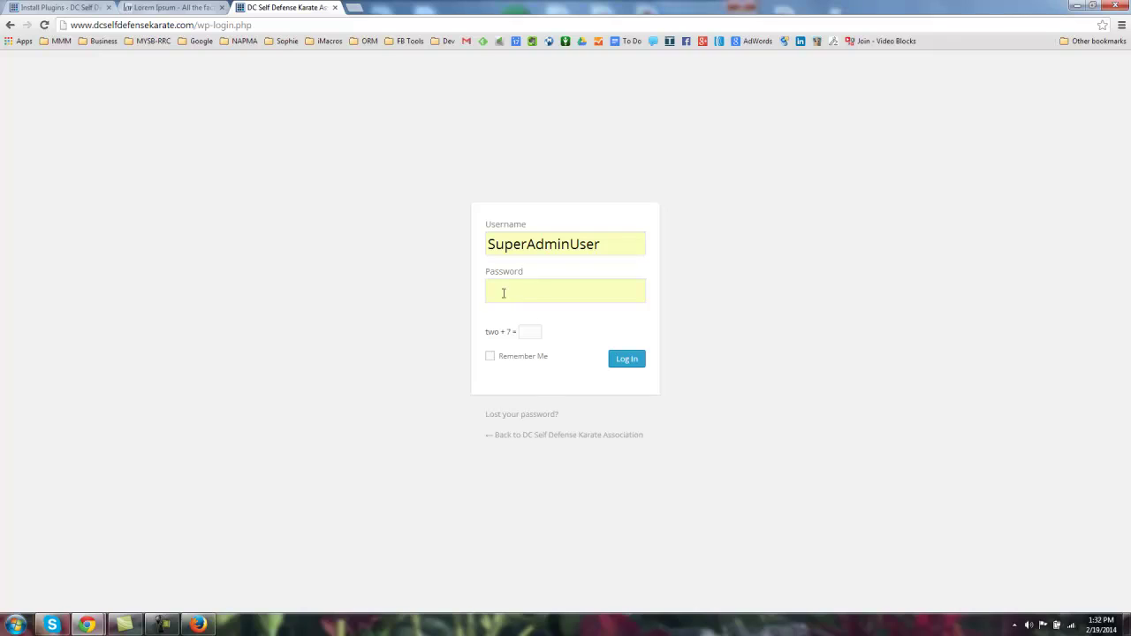
- Answer the login form's sum with 9 and enter the account password
{"action": "left_click", "coordinate": [531, 331]}
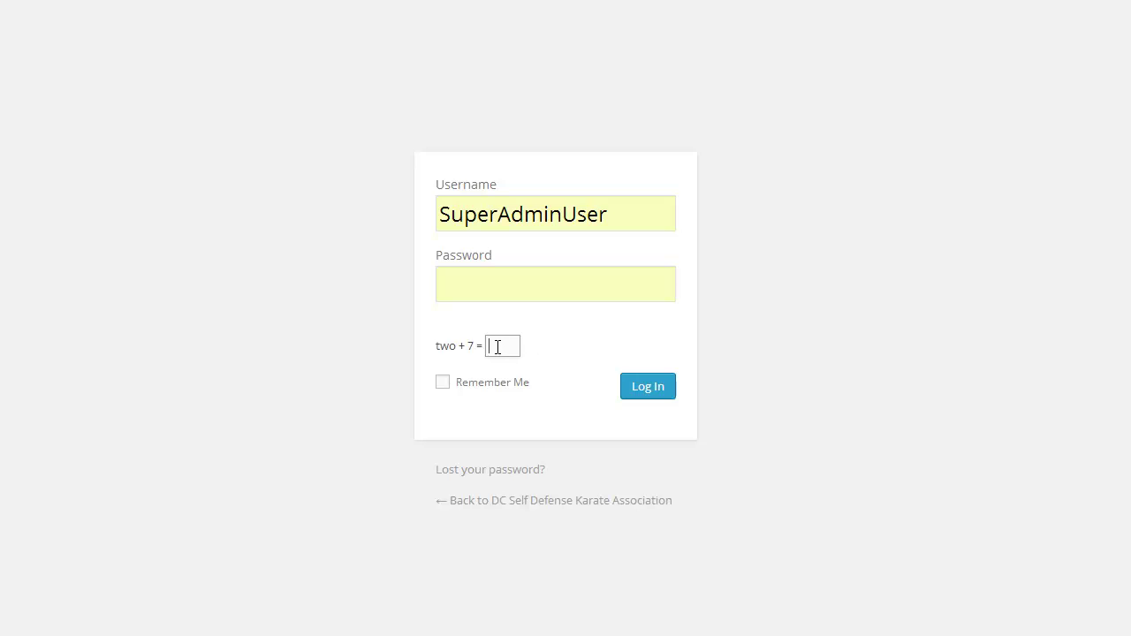
{"action": "type", "text": "9"}
{"action": "left_click", "coordinate": [501, 290]}
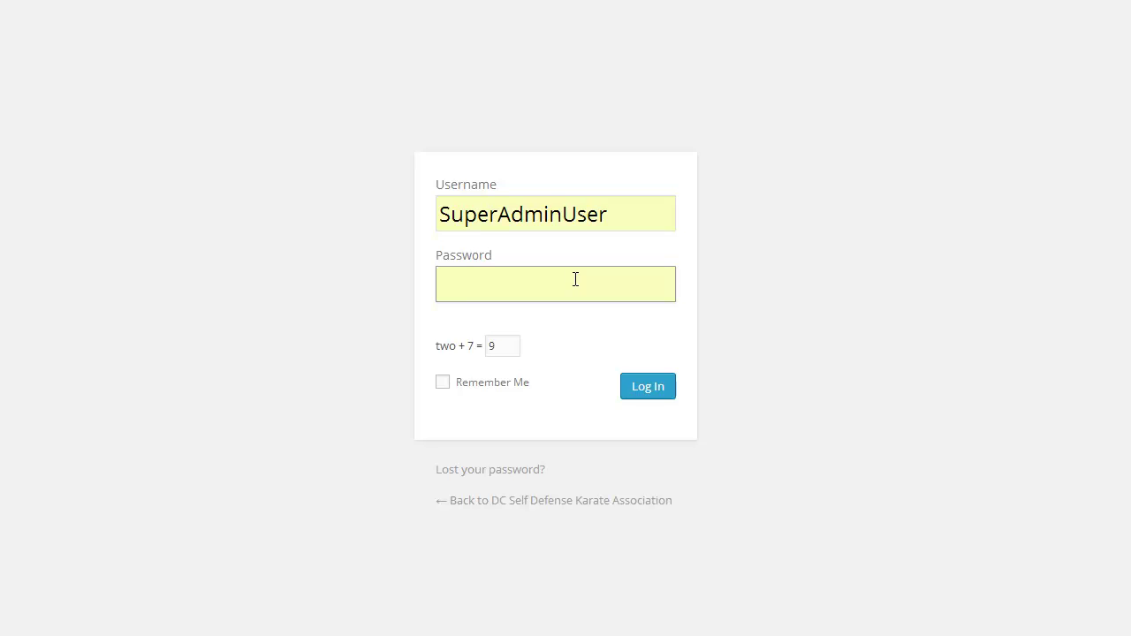
{"action": "type", "text": "******"}
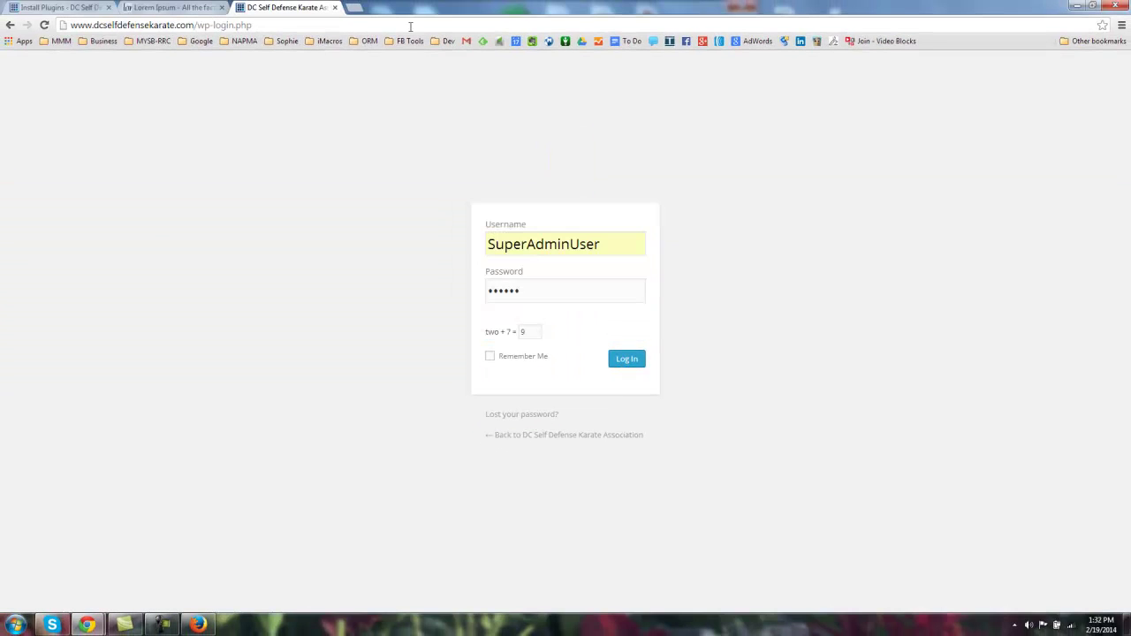
- Close the login page and open the Dashboard of the WordPress admin session that is already logged in
{"action": "left_click", "coordinate": [335, 8]}
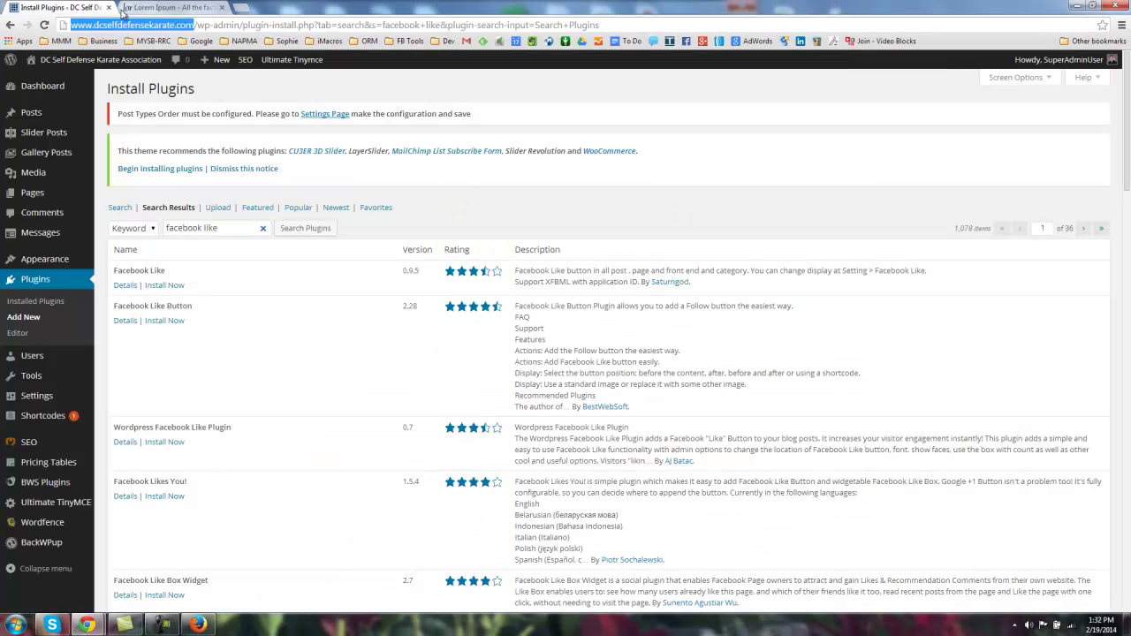
{"action": "left_click", "coordinate": [39, 86]}
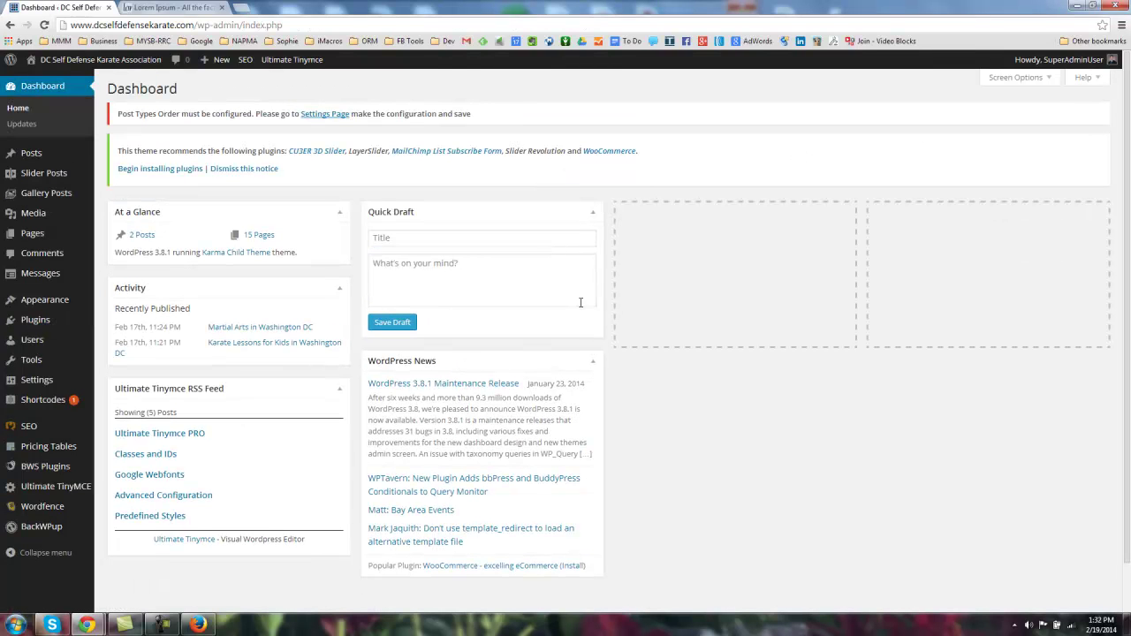
{"action": "scroll", "coordinate": [598, 301], "scroll_direction": "down", "scroll_amount": 1}
{"action": "scroll", "coordinate": [623, 299], "scroll_direction": "up", "scroll_amount": 1}
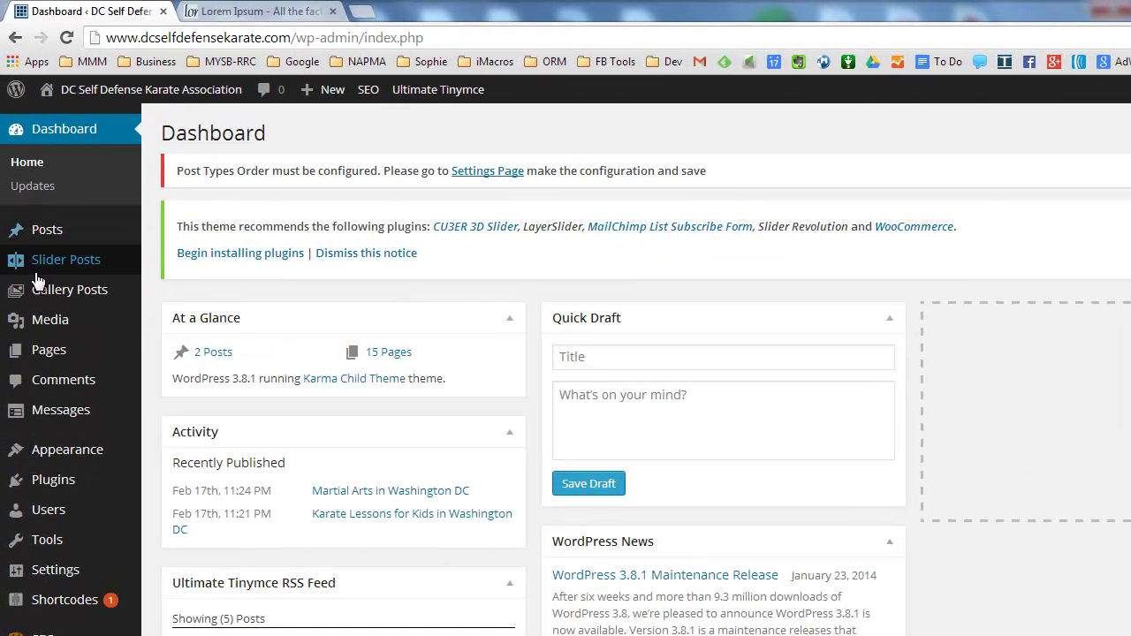
- Open the public site from the WordPress admin in a new browser tab and switch to it
{"action": "mouse_move", "coordinate": [45, 246]}
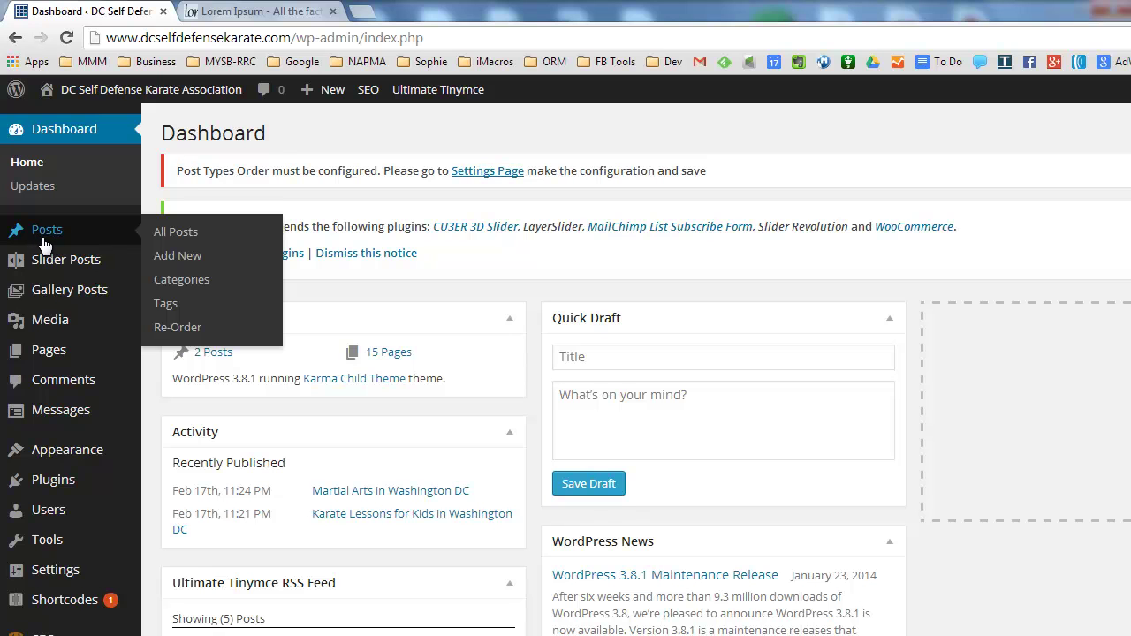
{"action": "mouse_move", "coordinate": [38, 355]}
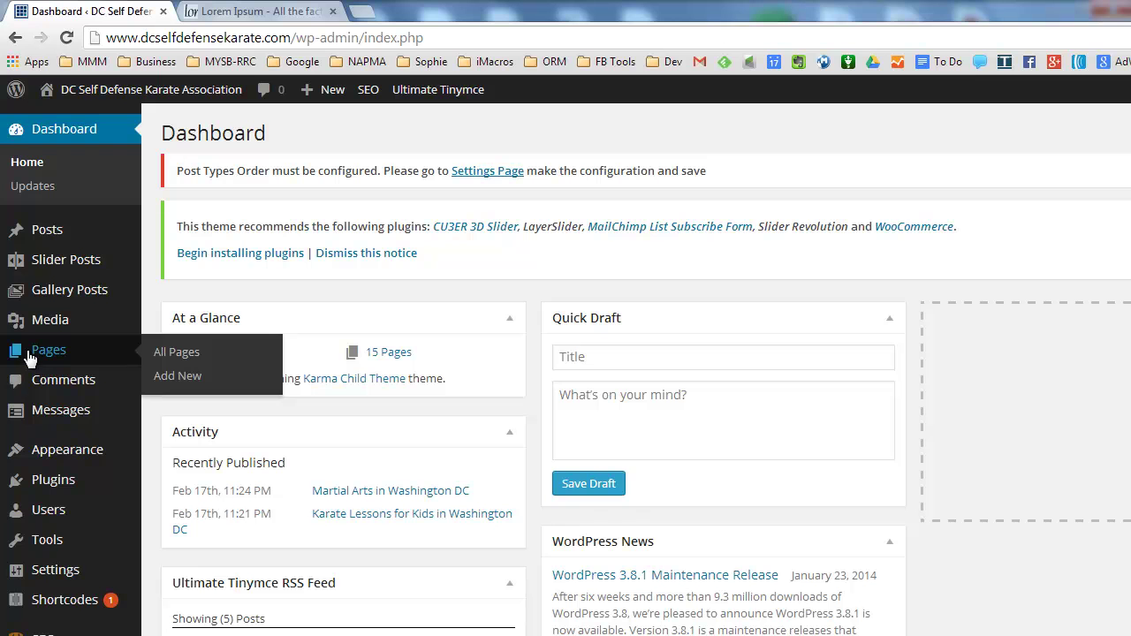
{"action": "mouse_move", "coordinate": [80, 91]}
{"action": "right_click", "coordinate": [77, 129]}
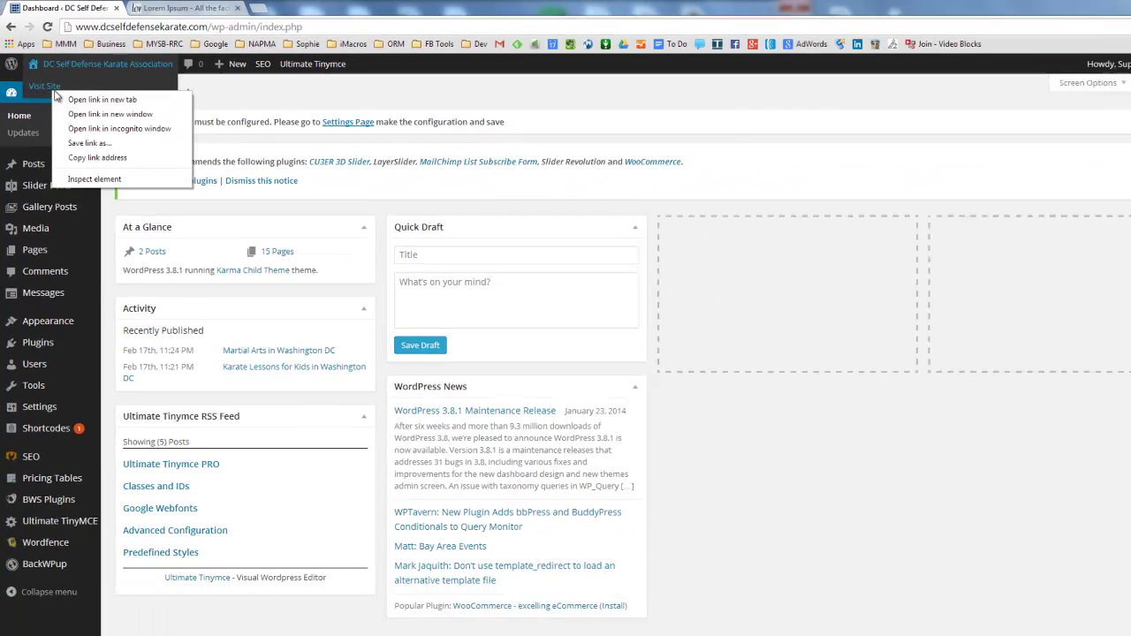
{"action": "left_click", "coordinate": [101, 99]}
{"action": "left_click", "coordinate": [188, 8]}
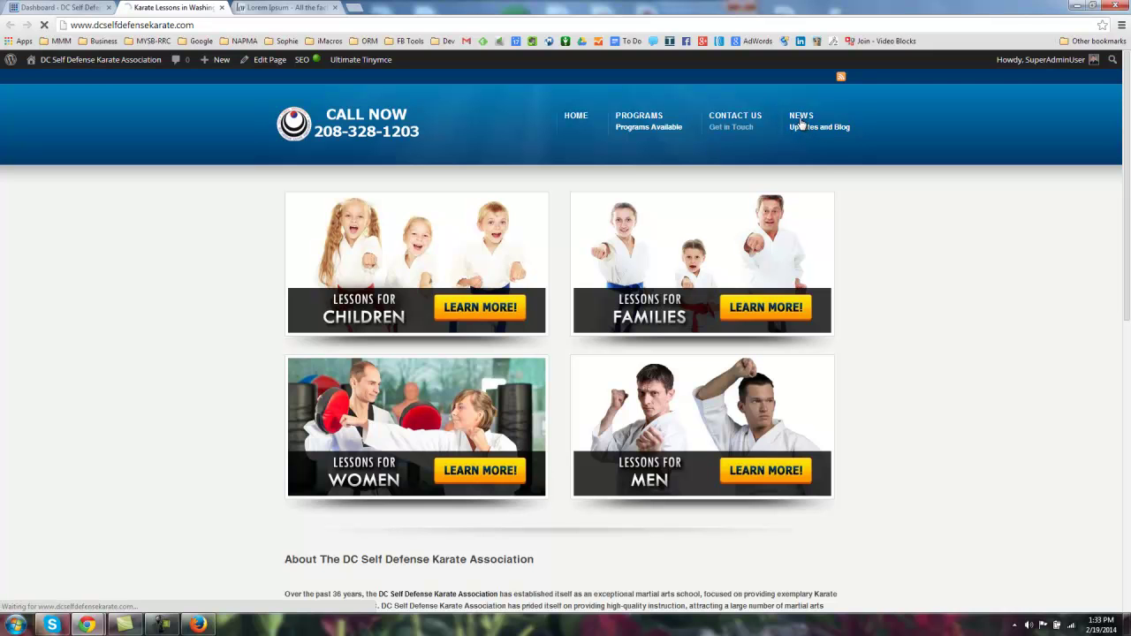
- Examine the News page's blog posts, including their titles, images, excerpts and links to the full articles
{"action": "scroll", "coordinate": [273, 327], "scroll_direction": "down", "scroll_amount": 1}
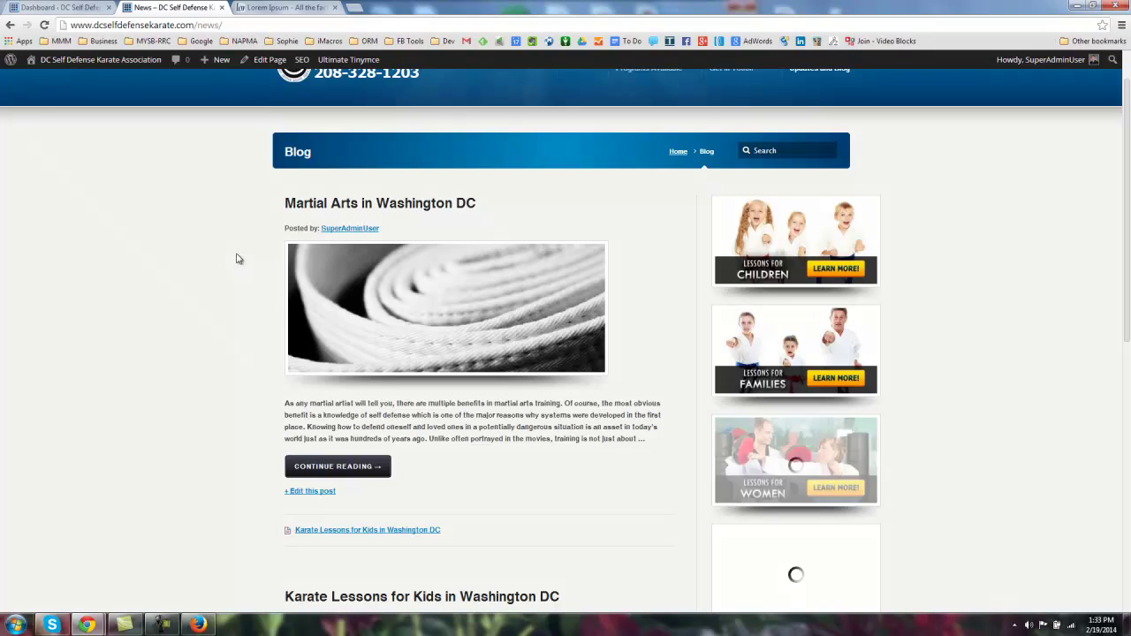
{"action": "scroll", "coordinate": [247, 298], "scroll_direction": "down", "scroll_amount": 3}
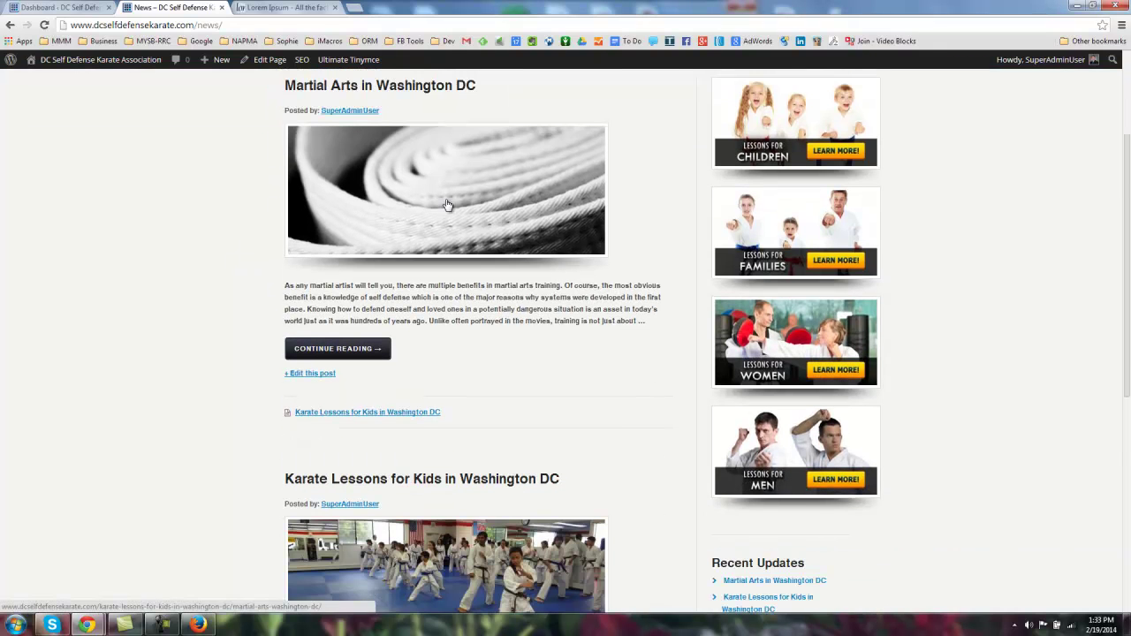
{"action": "scroll", "coordinate": [433, 450], "scroll_direction": "down", "scroll_amount": 1}
{"action": "scroll", "coordinate": [433, 196], "scroll_direction": "down", "scroll_amount": 3}
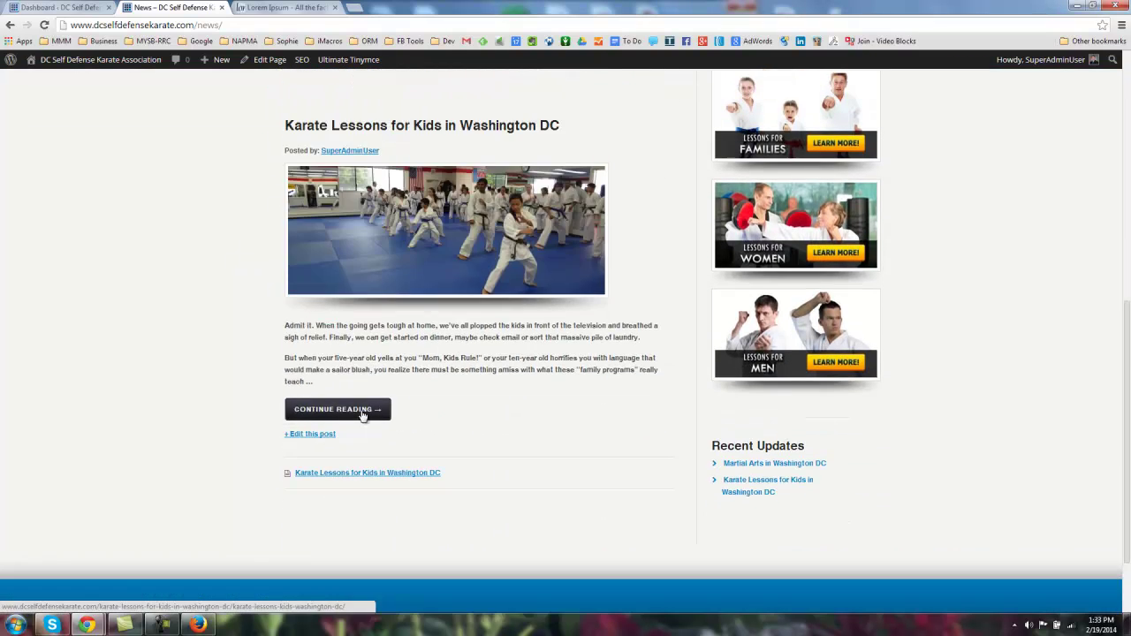
{"action": "scroll", "coordinate": [382, 293], "scroll_direction": "up", "scroll_amount": 7}
{"action": "scroll", "coordinate": [382, 293], "scroll_direction": "down", "scroll_amount": 8}
{"action": "scroll", "coordinate": [386, 294], "scroll_direction": "up", "scroll_amount": 5}
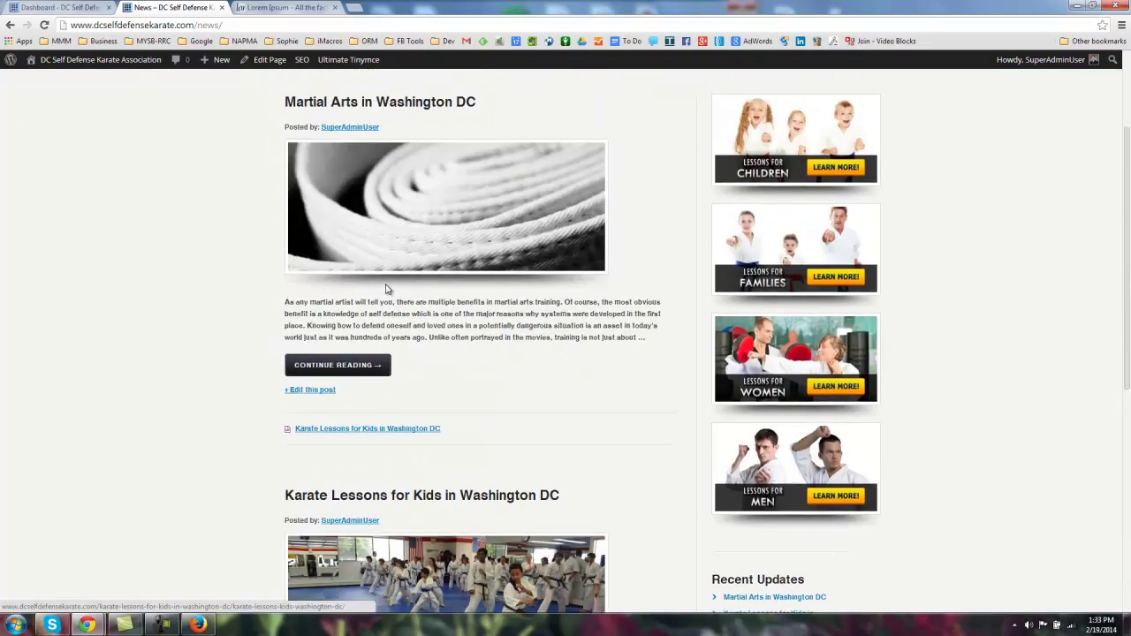
{"action": "scroll", "coordinate": [390, 296], "scroll_direction": "down", "scroll_amount": 5}
{"action": "scroll", "coordinate": [390, 295], "scroll_direction": "up", "scroll_amount": 9}
{"action": "scroll", "coordinate": [408, 278], "scroll_direction": "down", "scroll_amount": 3}
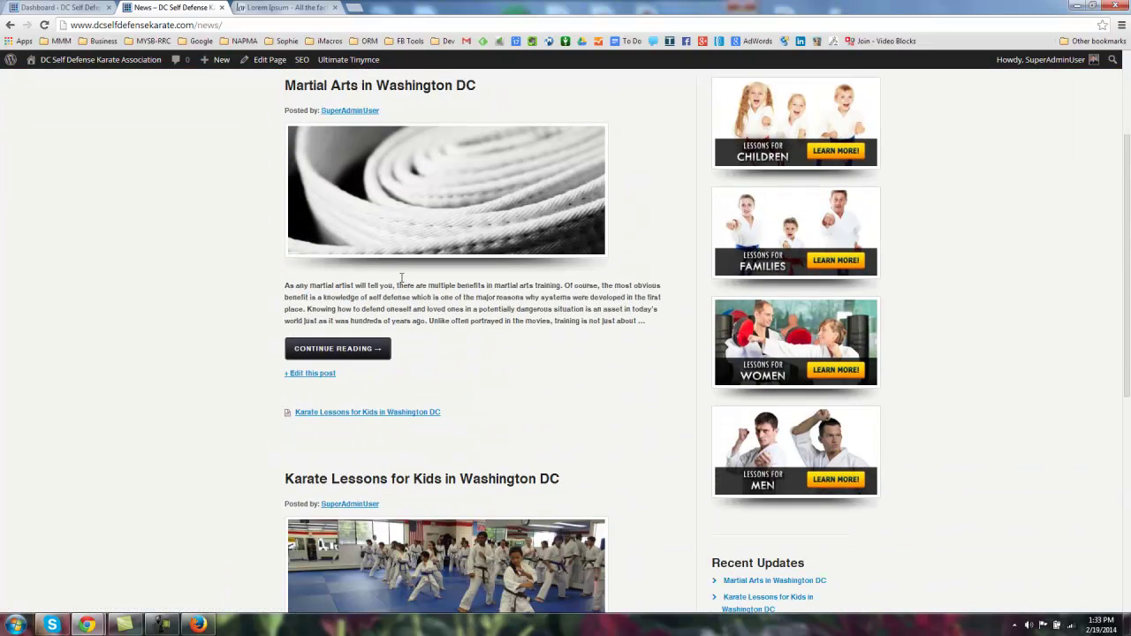
- Open the full "Martial Arts in Washington DC" post and look through its body text
{"action": "left_click", "coordinate": [333, 353]}
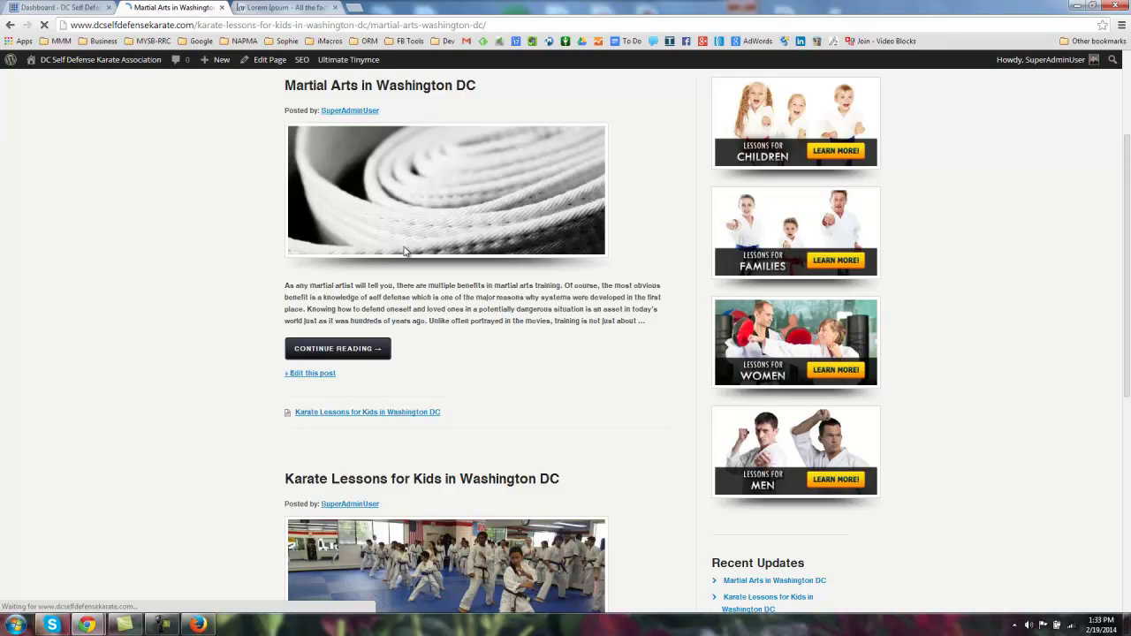
{"action": "scroll", "coordinate": [477, 283], "scroll_direction": "down", "scroll_amount": 2}
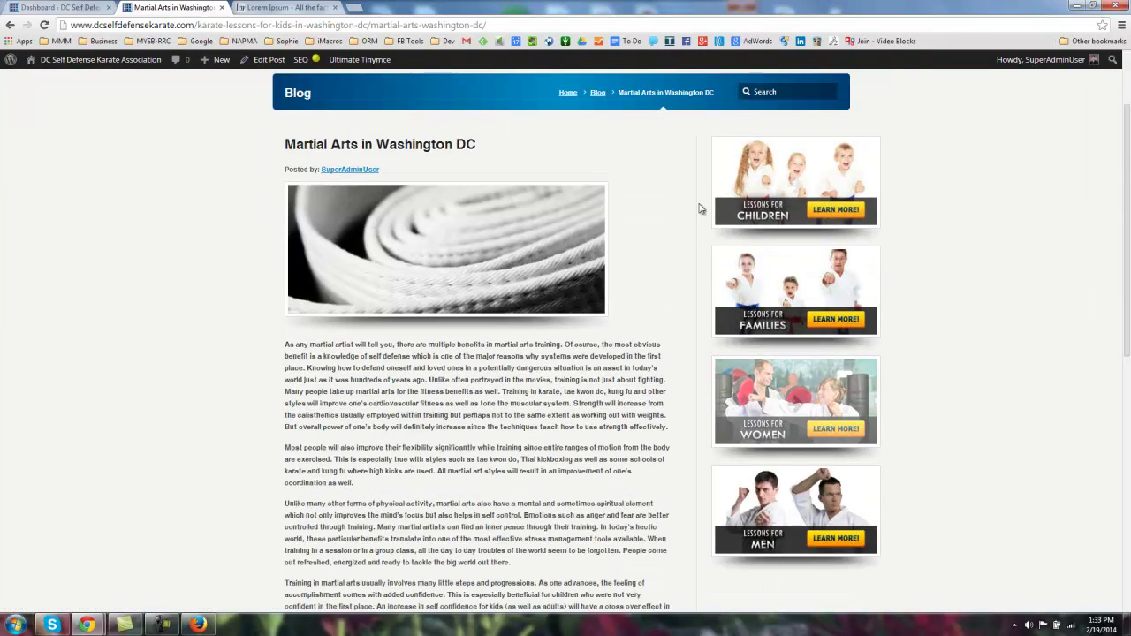
{"action": "scroll", "coordinate": [498, 287], "scroll_direction": "down", "scroll_amount": 3}
{"action": "left_click_drag", "start_coordinate": [283, 210], "coordinate": [422, 519]}
{"action": "left_click", "coordinate": [478, 340]}
{"action": "scroll", "coordinate": [492, 424], "scroll_direction": "up", "scroll_amount": 4}
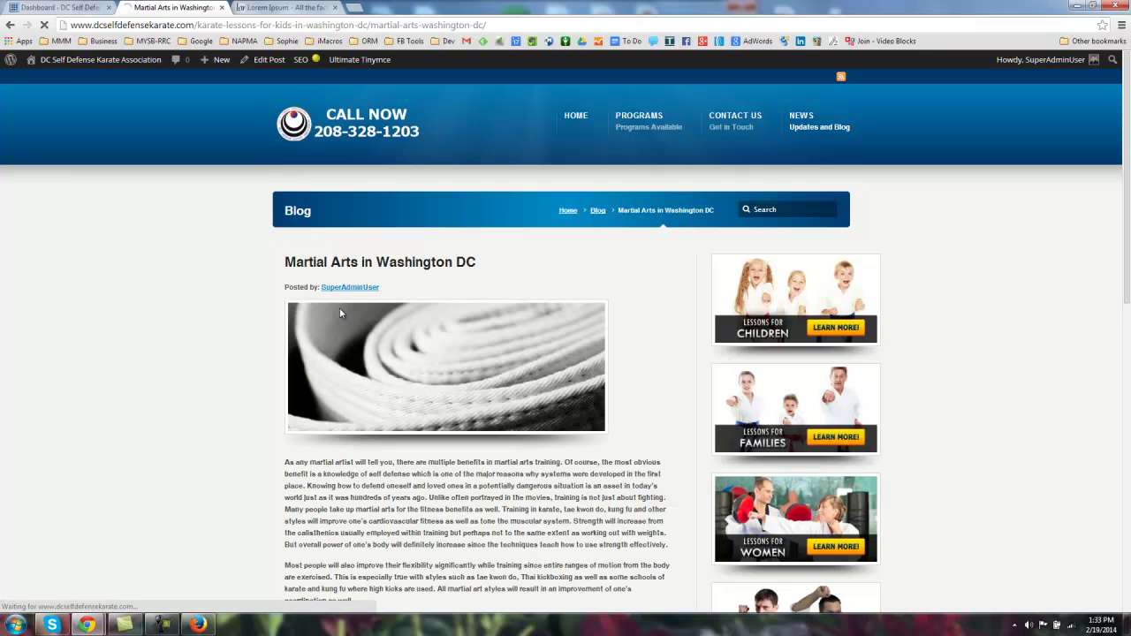
- Open the Karate for Families program page in a new browser tab
{"action": "mouse_move", "coordinate": [634, 129]}
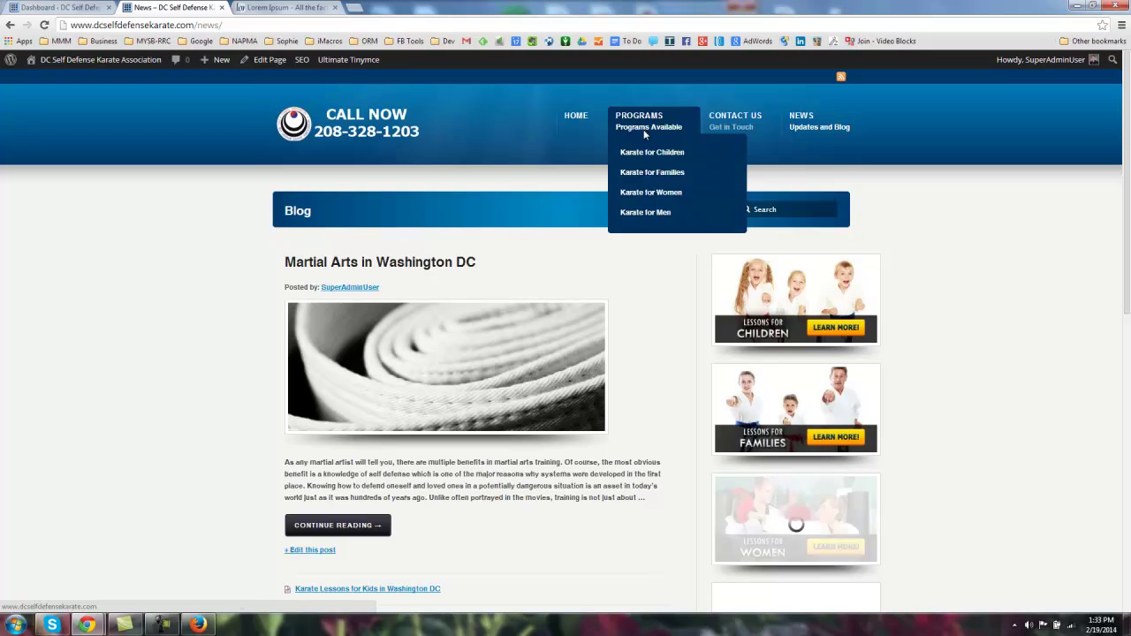
{"action": "left_click", "coordinate": [651, 173]}
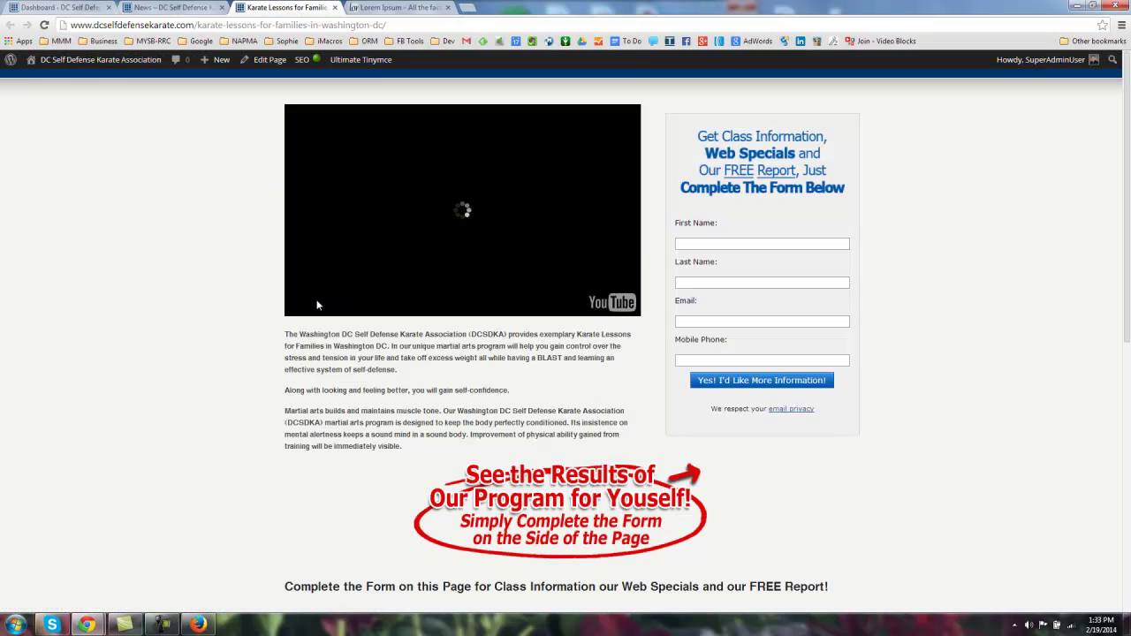
- Look through the Karate Lessons for Families page and compare it with the blog posts on the News page
{"action": "scroll", "coordinate": [397, 263], "scroll_direction": "down", "scroll_amount": 6}
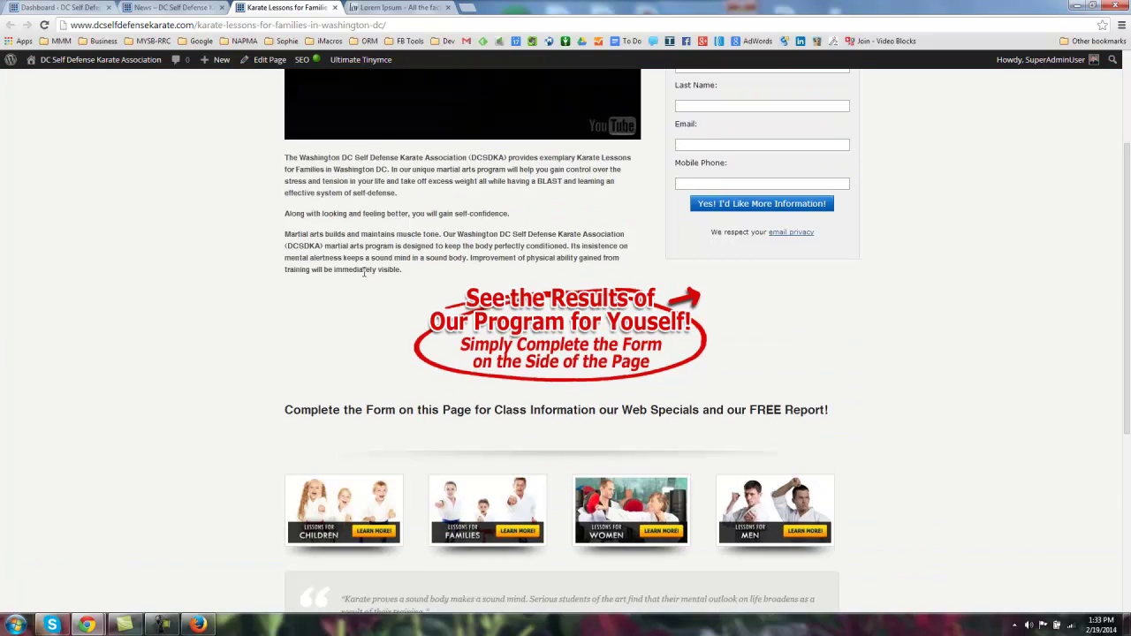
{"action": "scroll", "coordinate": [361, 275], "scroll_direction": "up", "scroll_amount": 6}
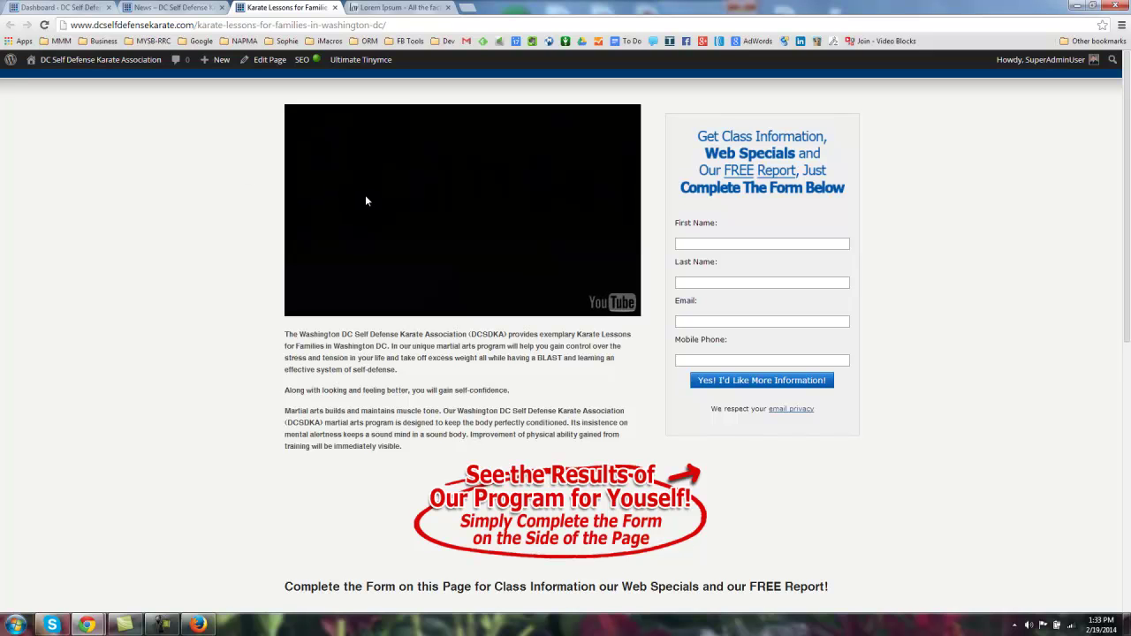
{"action": "left_click", "coordinate": [205, 12]}
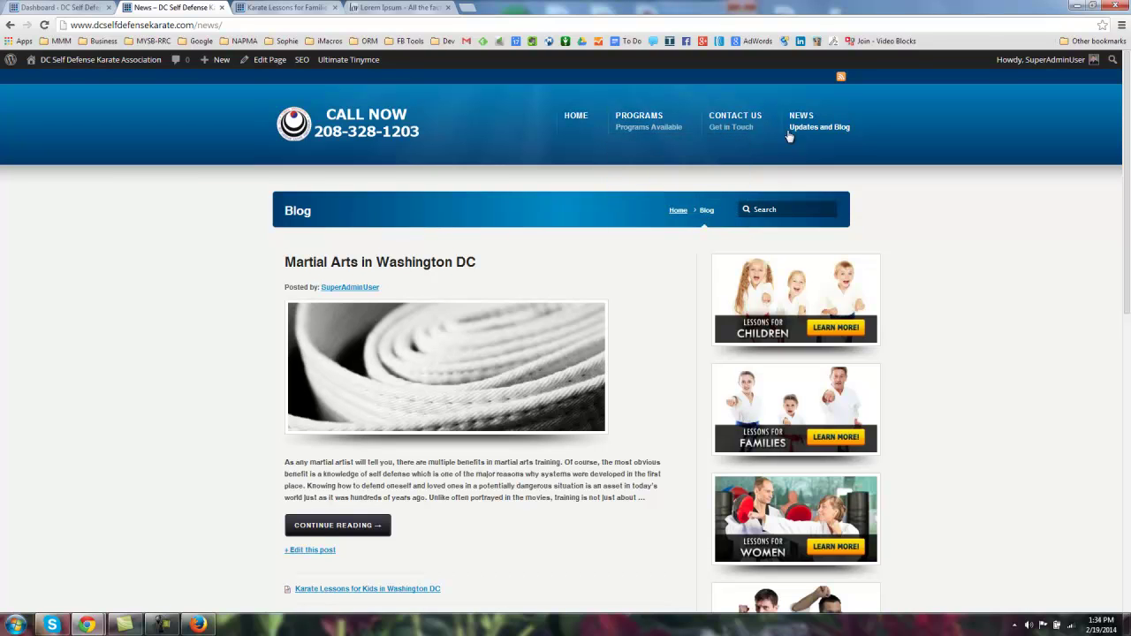
{"action": "scroll", "coordinate": [521, 297], "scroll_direction": "down", "scroll_amount": 5}
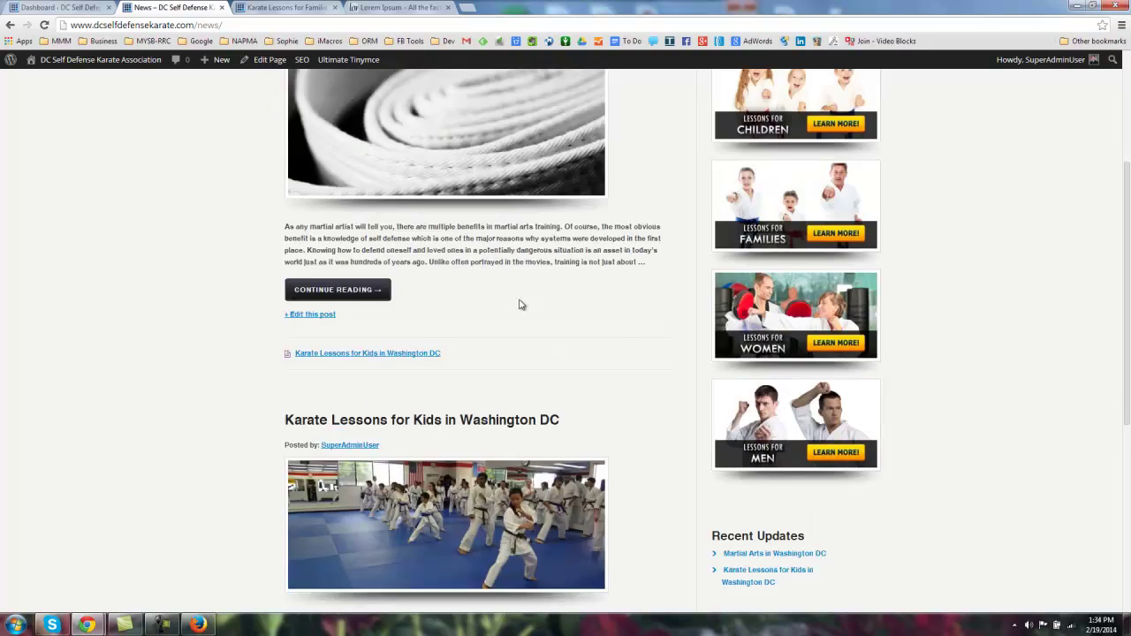
{"action": "scroll", "coordinate": [504, 324], "scroll_direction": "up", "scroll_amount": 5}
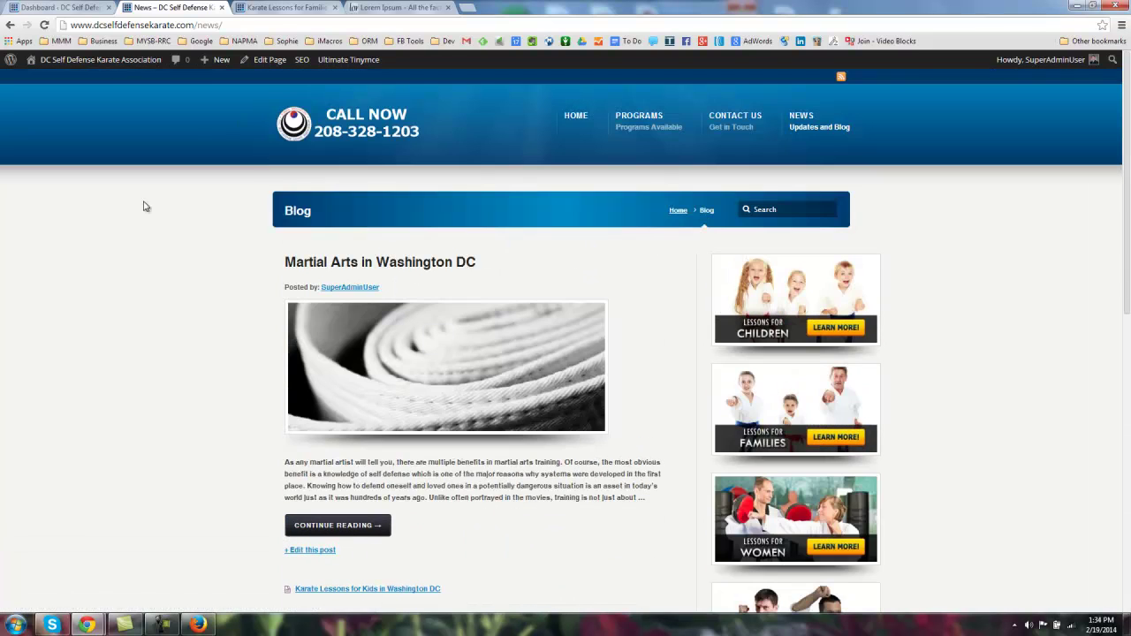
- Return to the WordPress dashboard and look at where Posts and Pages are managed
{"action": "left_click", "coordinate": [69, 9]}
{"action": "mouse_move", "coordinate": [48, 155]}
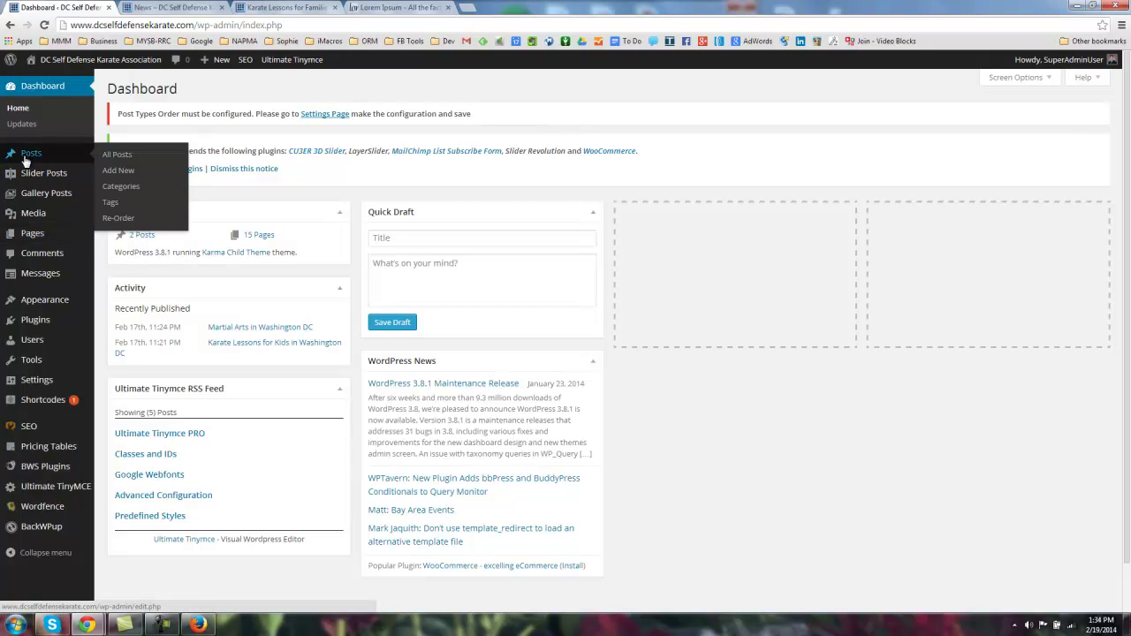
{"action": "mouse_move", "coordinate": [49, 245]}
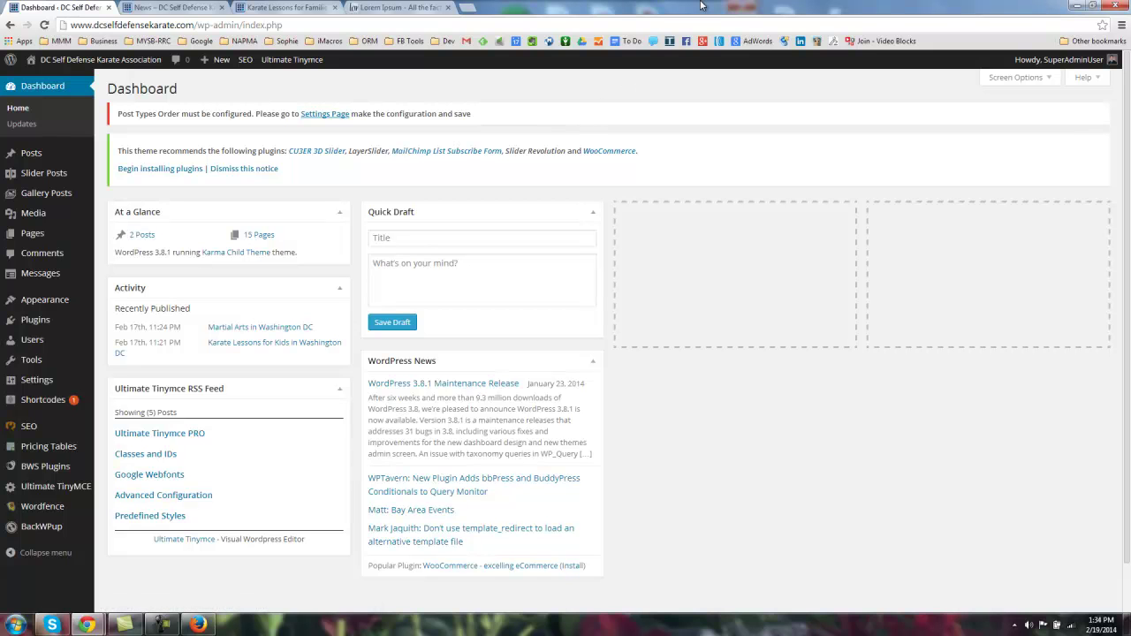
- Return to the public karate site's News page and go from there to the site's home page
{"action": "left_click", "coordinate": [177, 8]}
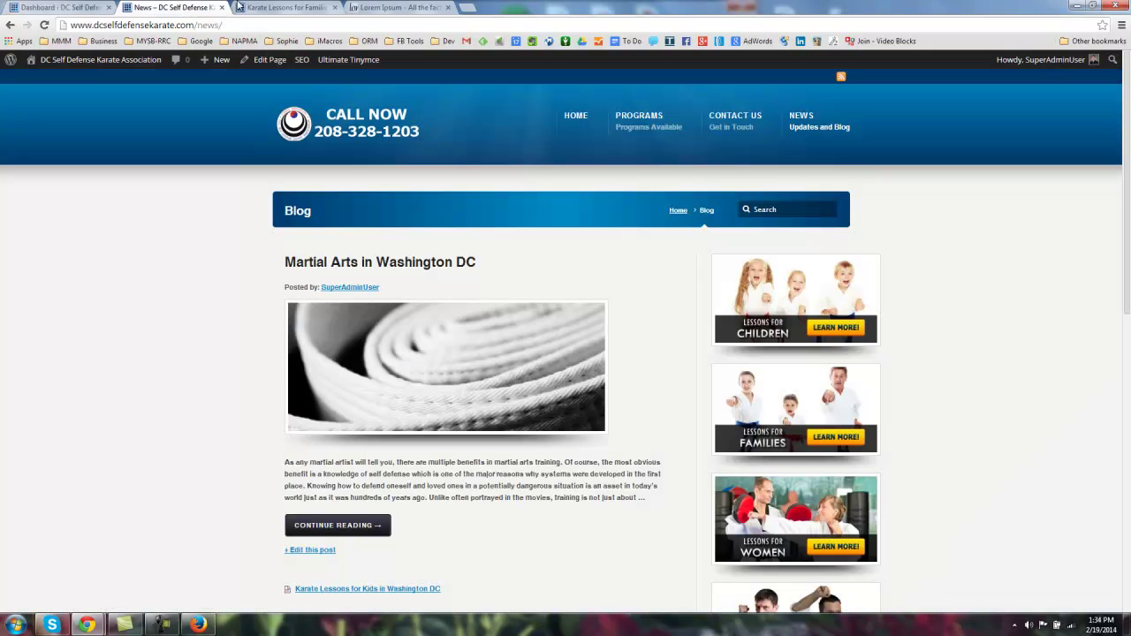
{"action": "left_click", "coordinate": [257, 9]}
{"action": "left_click", "coordinate": [220, 9]}
{"action": "left_click", "coordinate": [587, 117]}
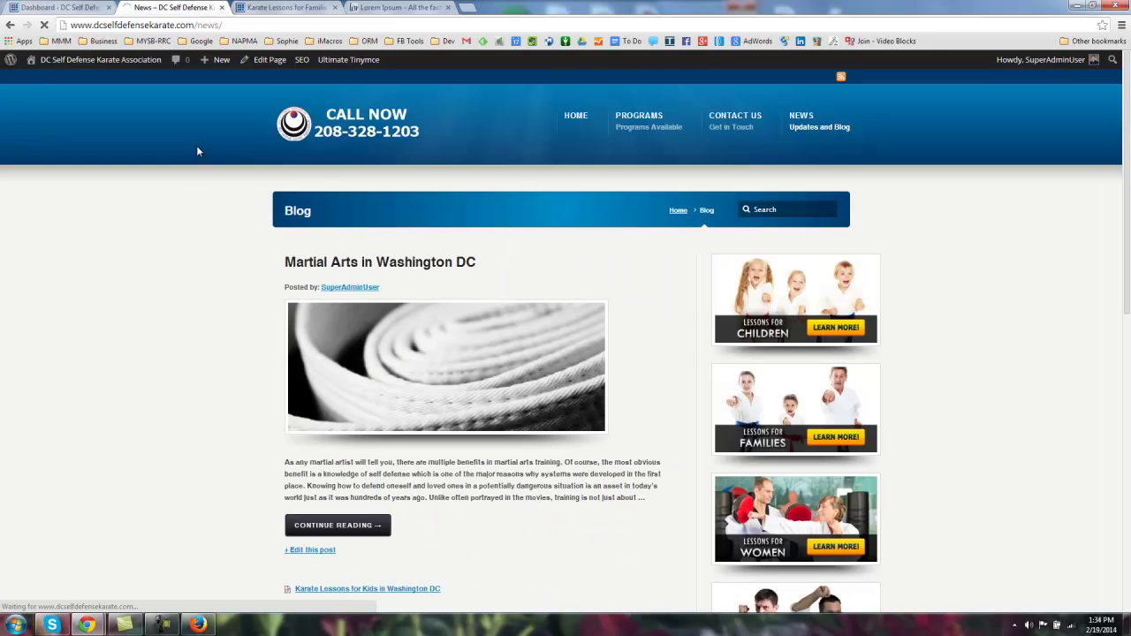